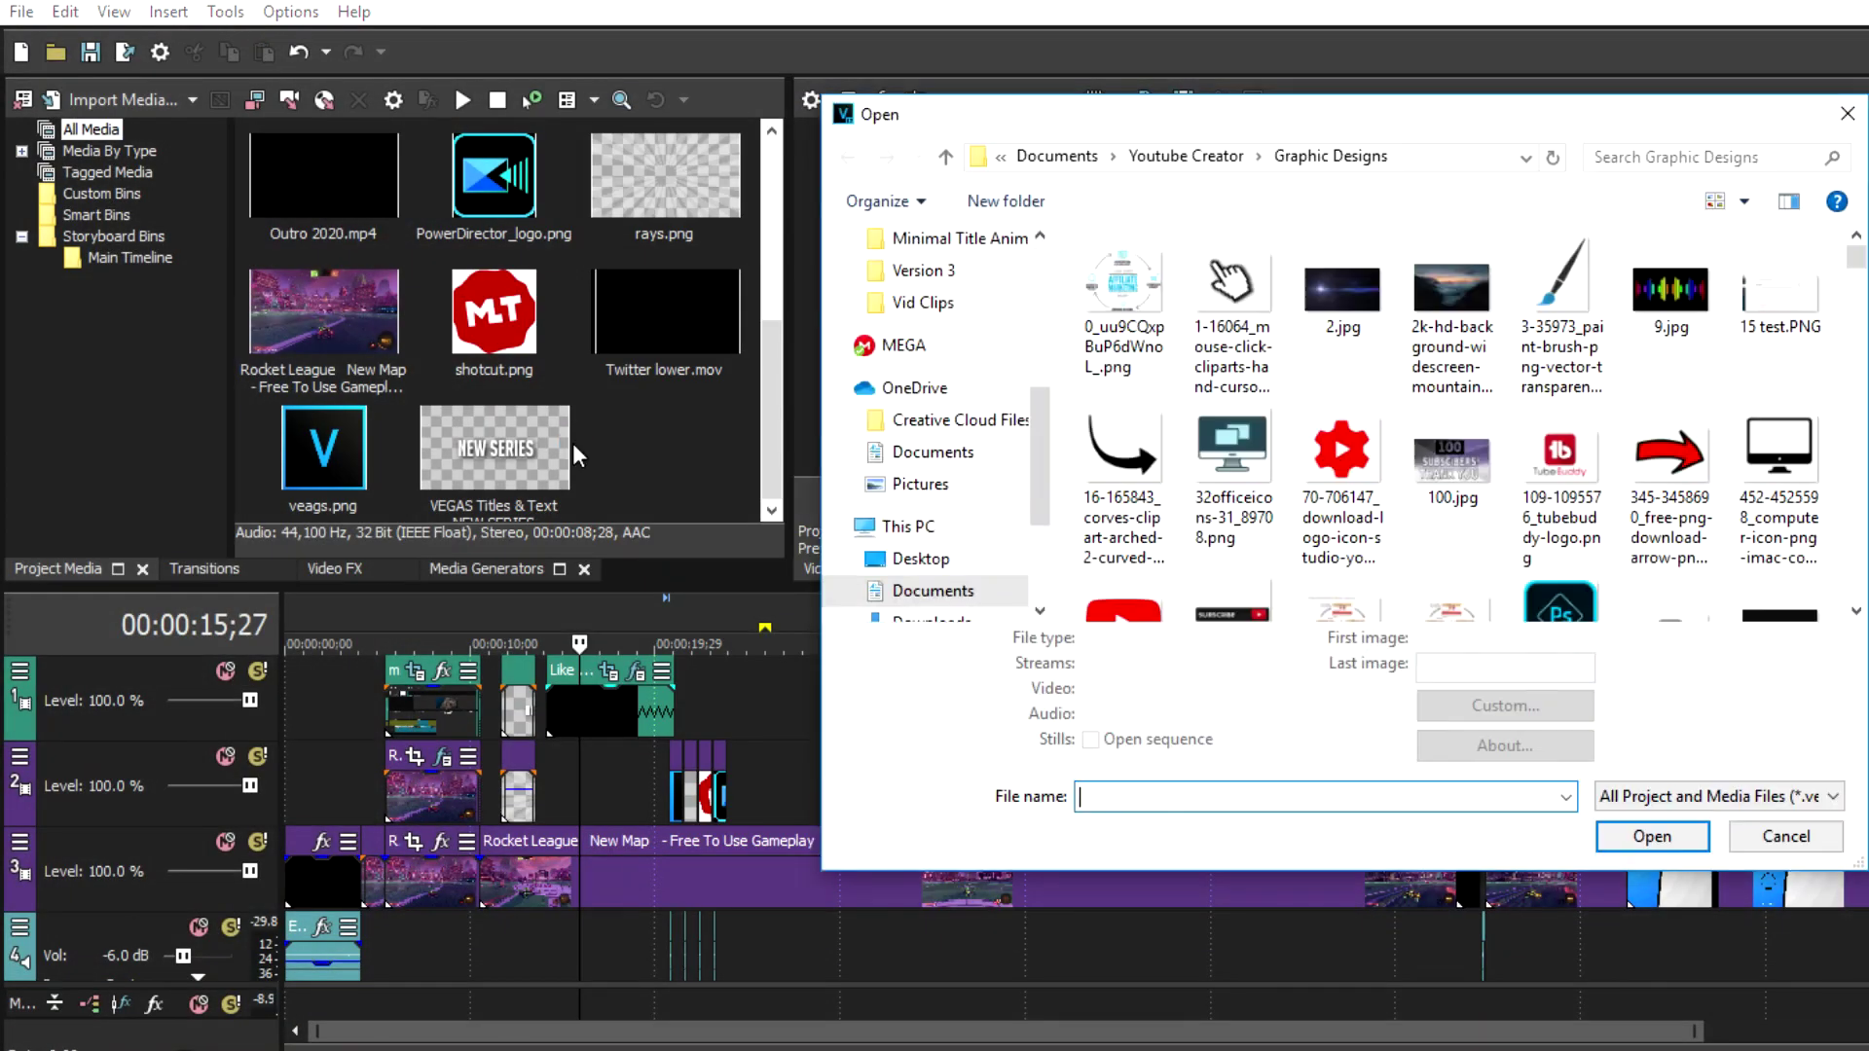
# Import Canals, Distant Lakey Inspired and other Music-folder songs into the project.
pyautogui.click(920, 438)
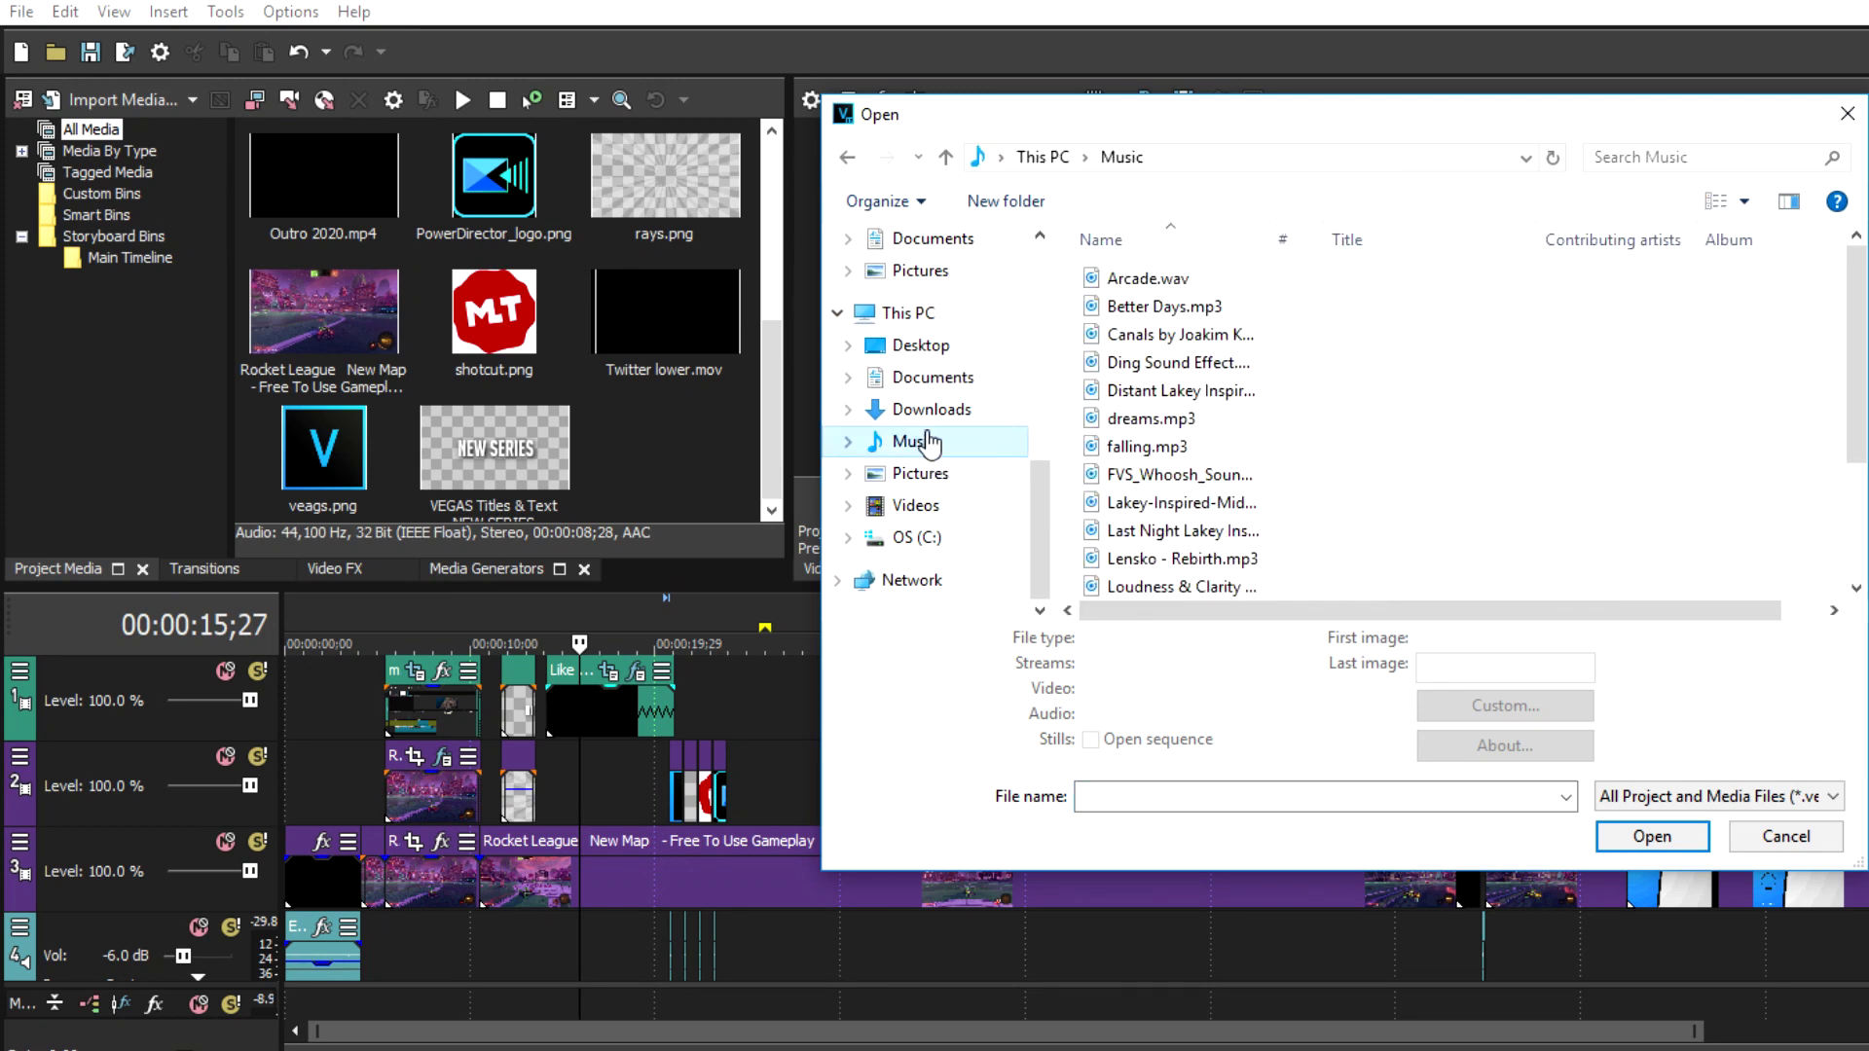
pyautogui.click(1172, 335)
pyautogui.keyDown('ctrl'); pyautogui.click(1176, 390); pyautogui.keyUp('ctrl')
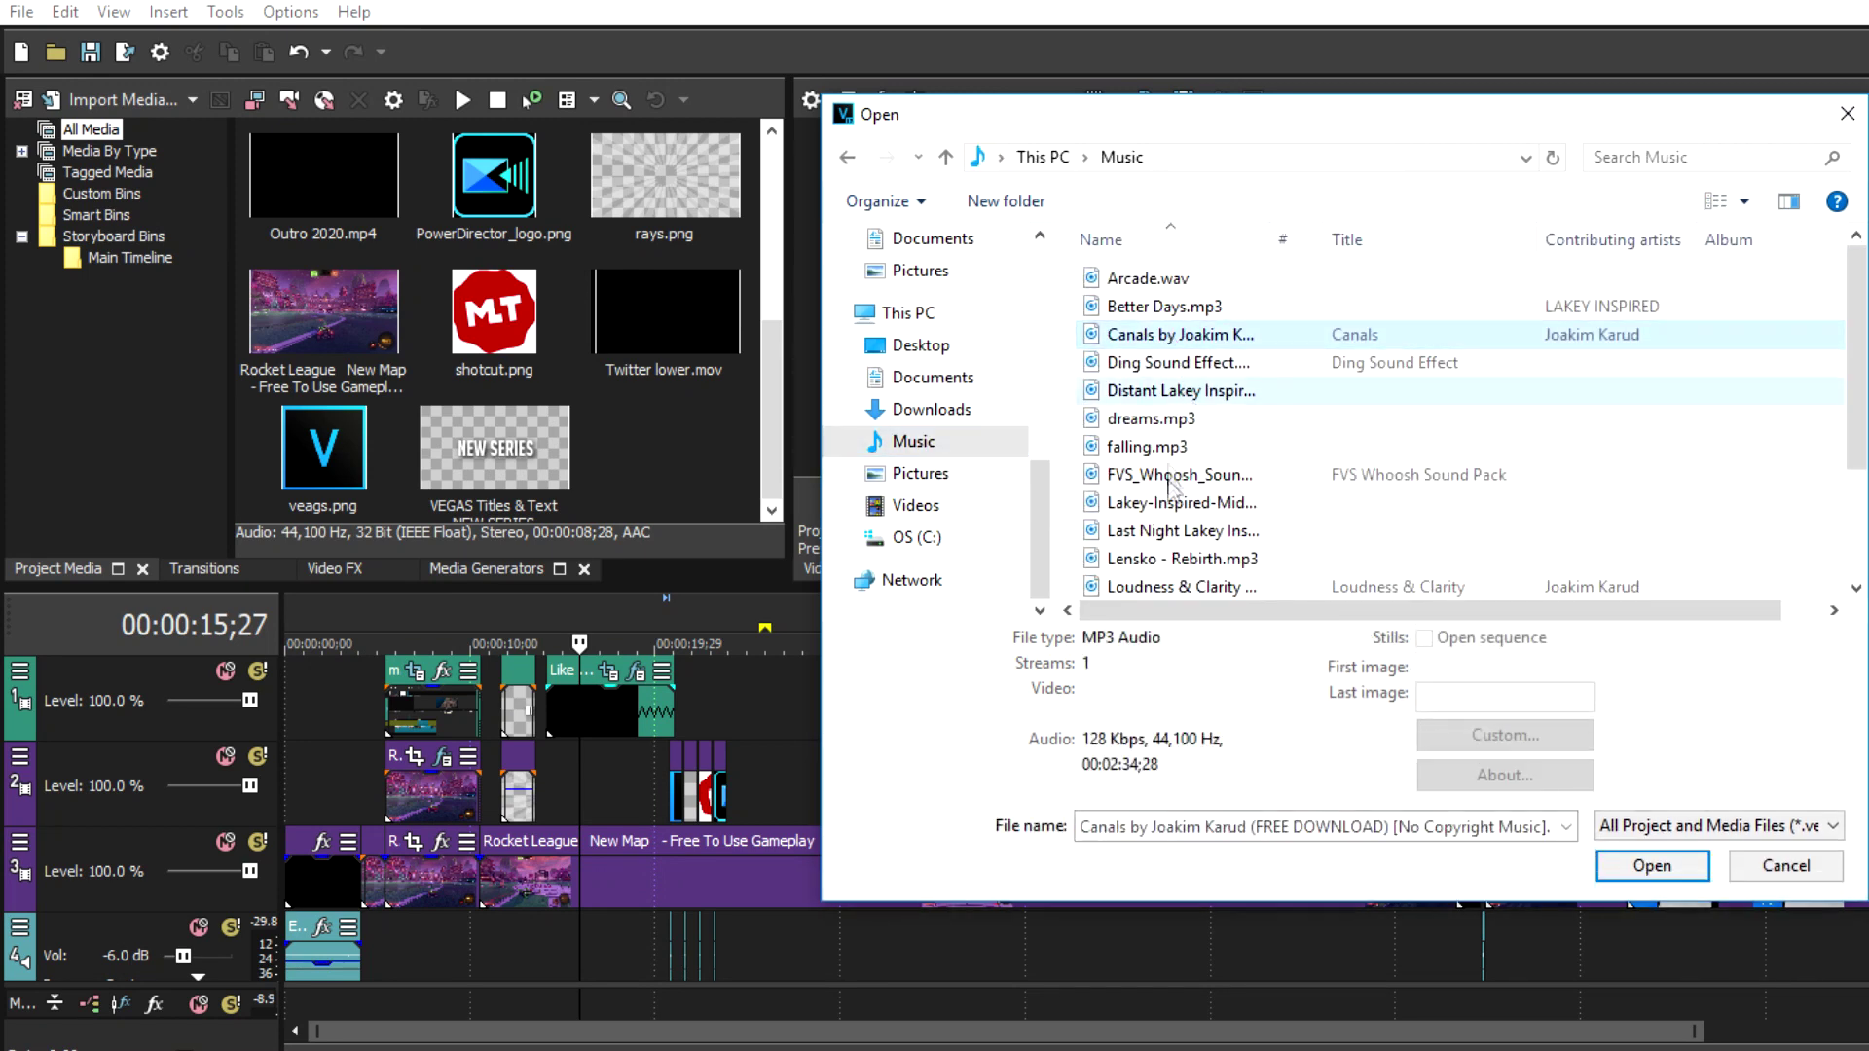
pyautogui.keyDown('ctrl'); pyautogui.click(1180, 503); pyautogui.keyUp('ctrl')
pyautogui.keyDown('ctrl'); pyautogui.click(1181, 586); pyautogui.keyUp('ctrl')
pyautogui.scroll(1, 1183, 475)
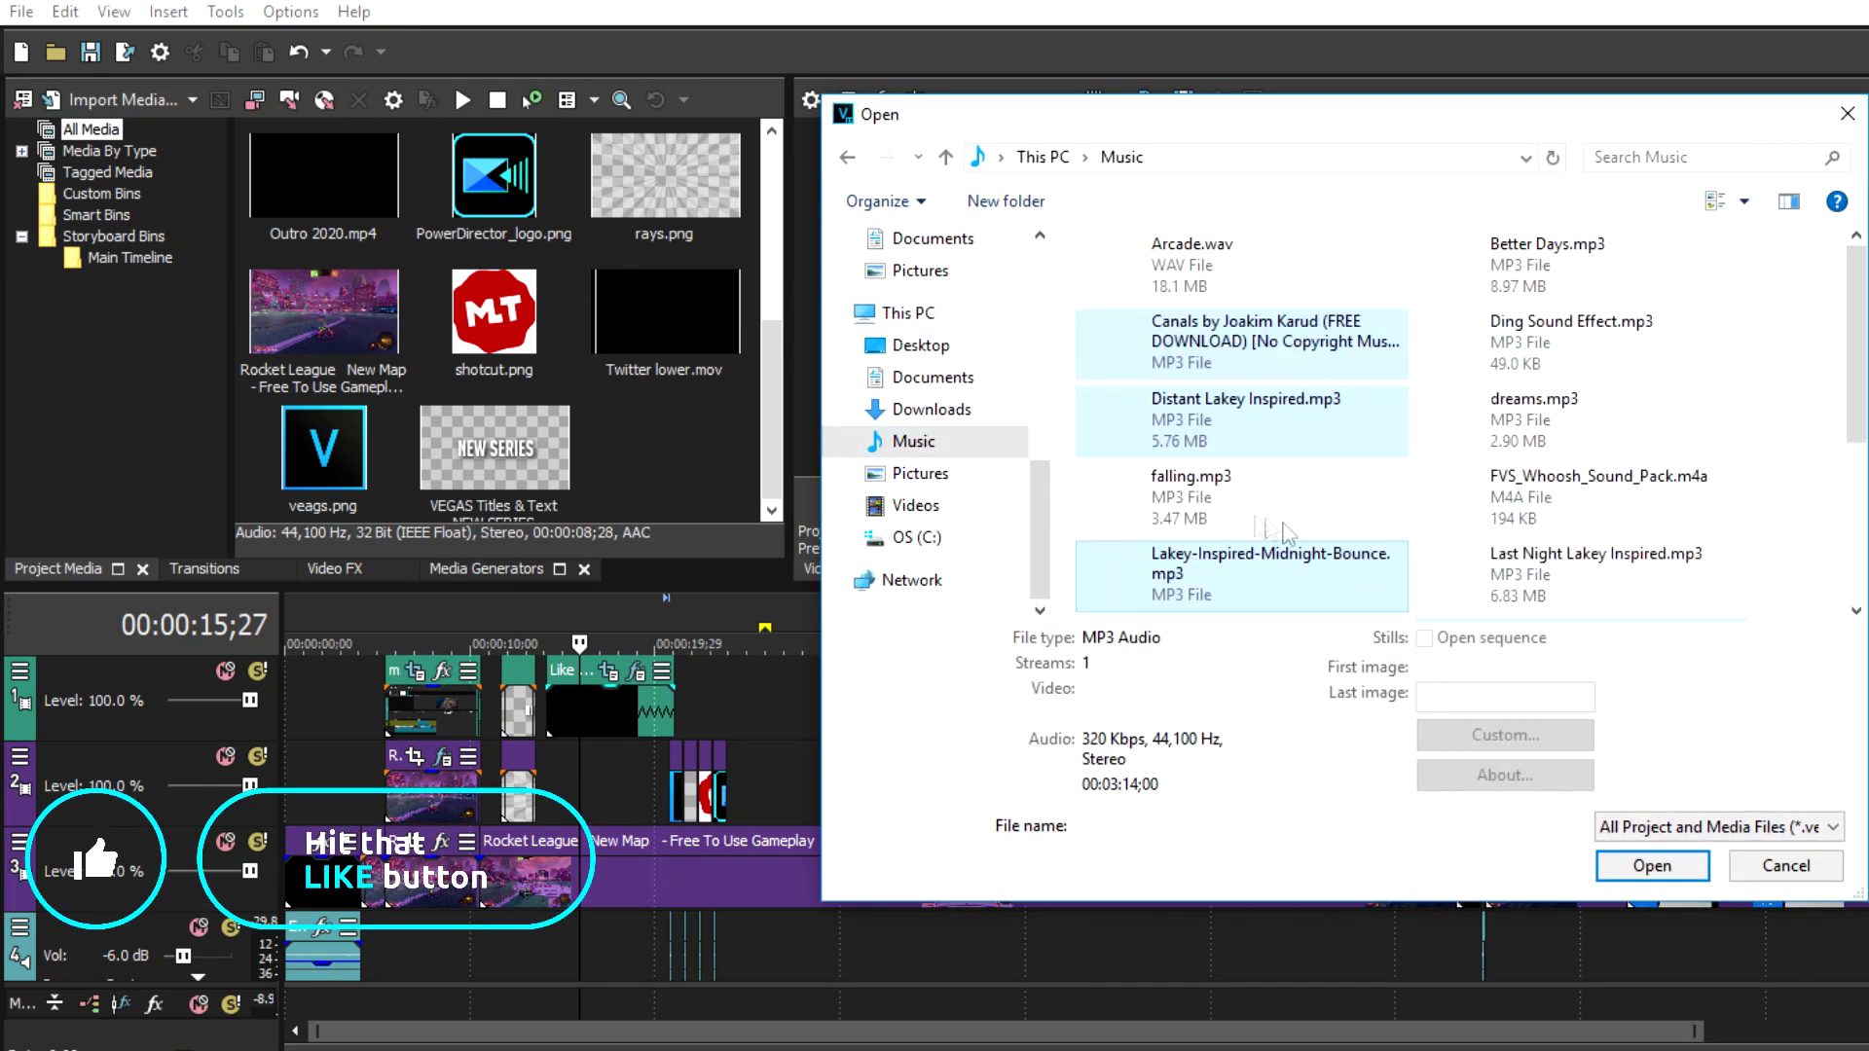
pyautogui.scroll(1, 1314, 481)
pyautogui.click(1652, 865)
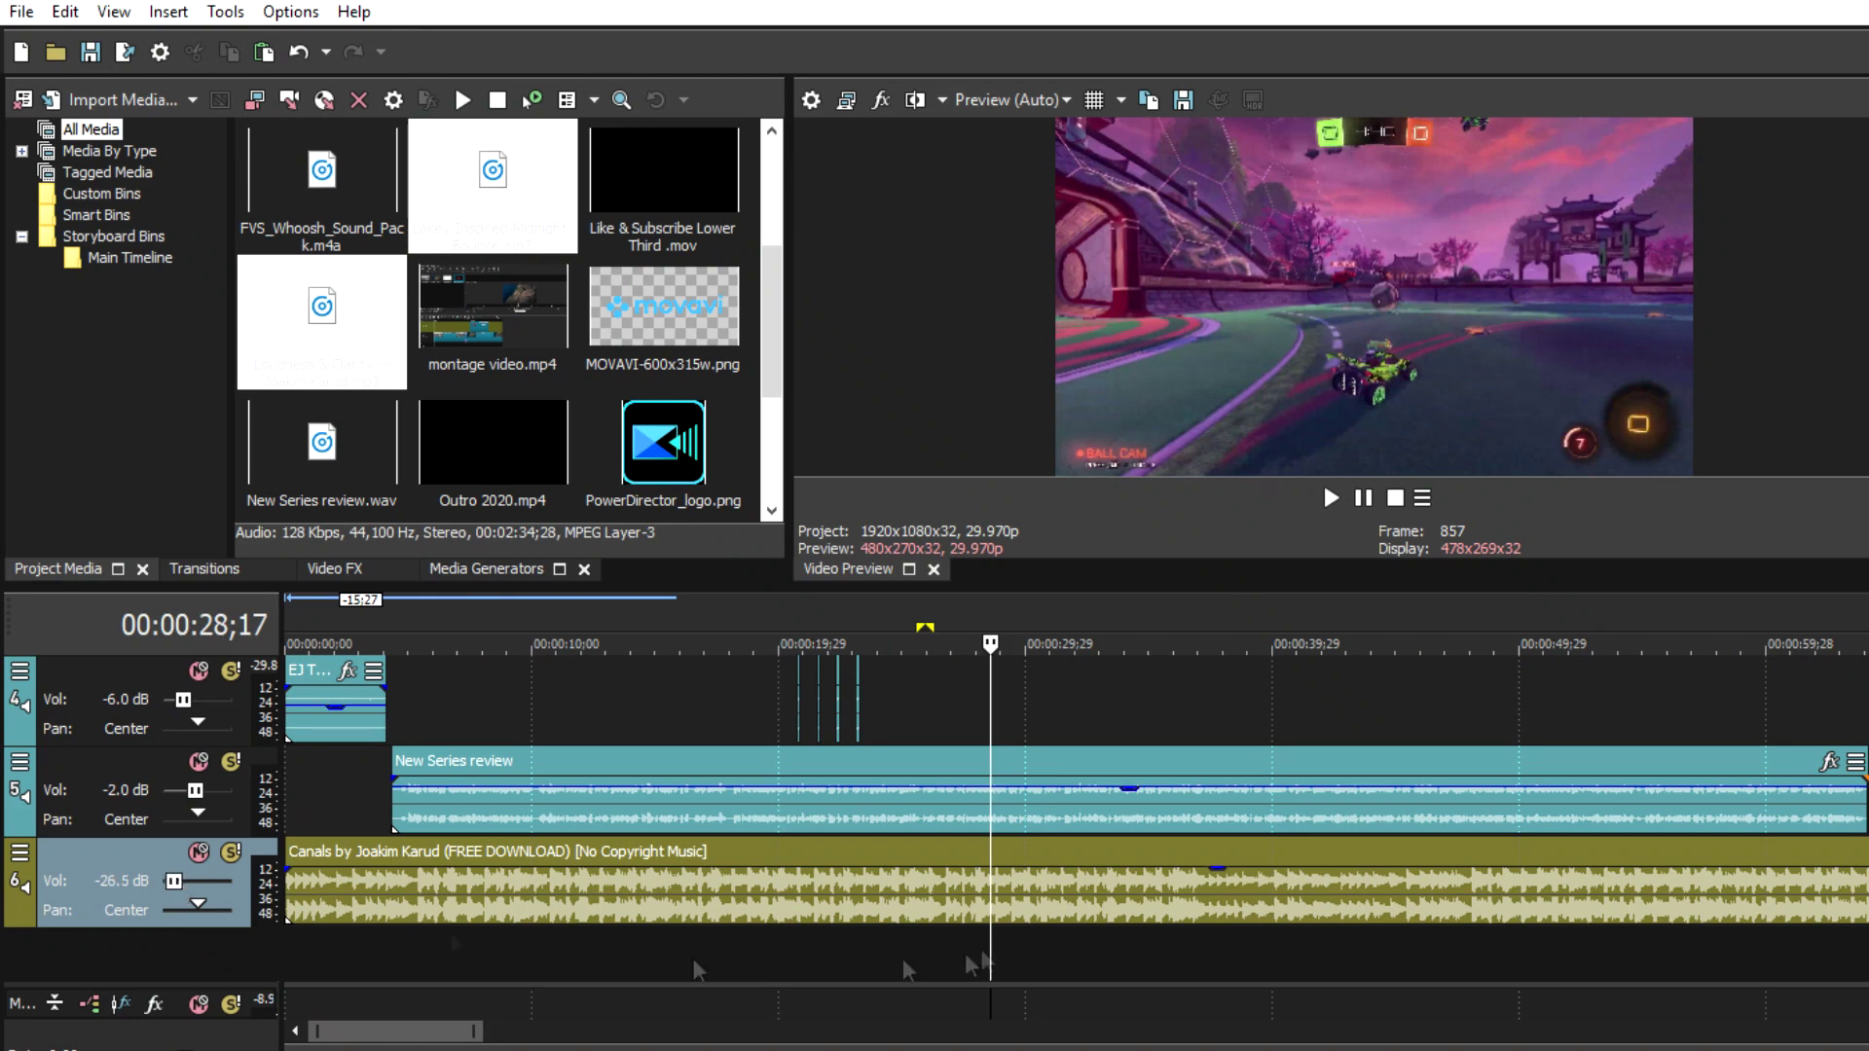
# Split the Canals music clip at four seconds.
pyautogui.rightClick(439, 877)
pyautogui.click(453, 573)
pyautogui.click(420, 883)
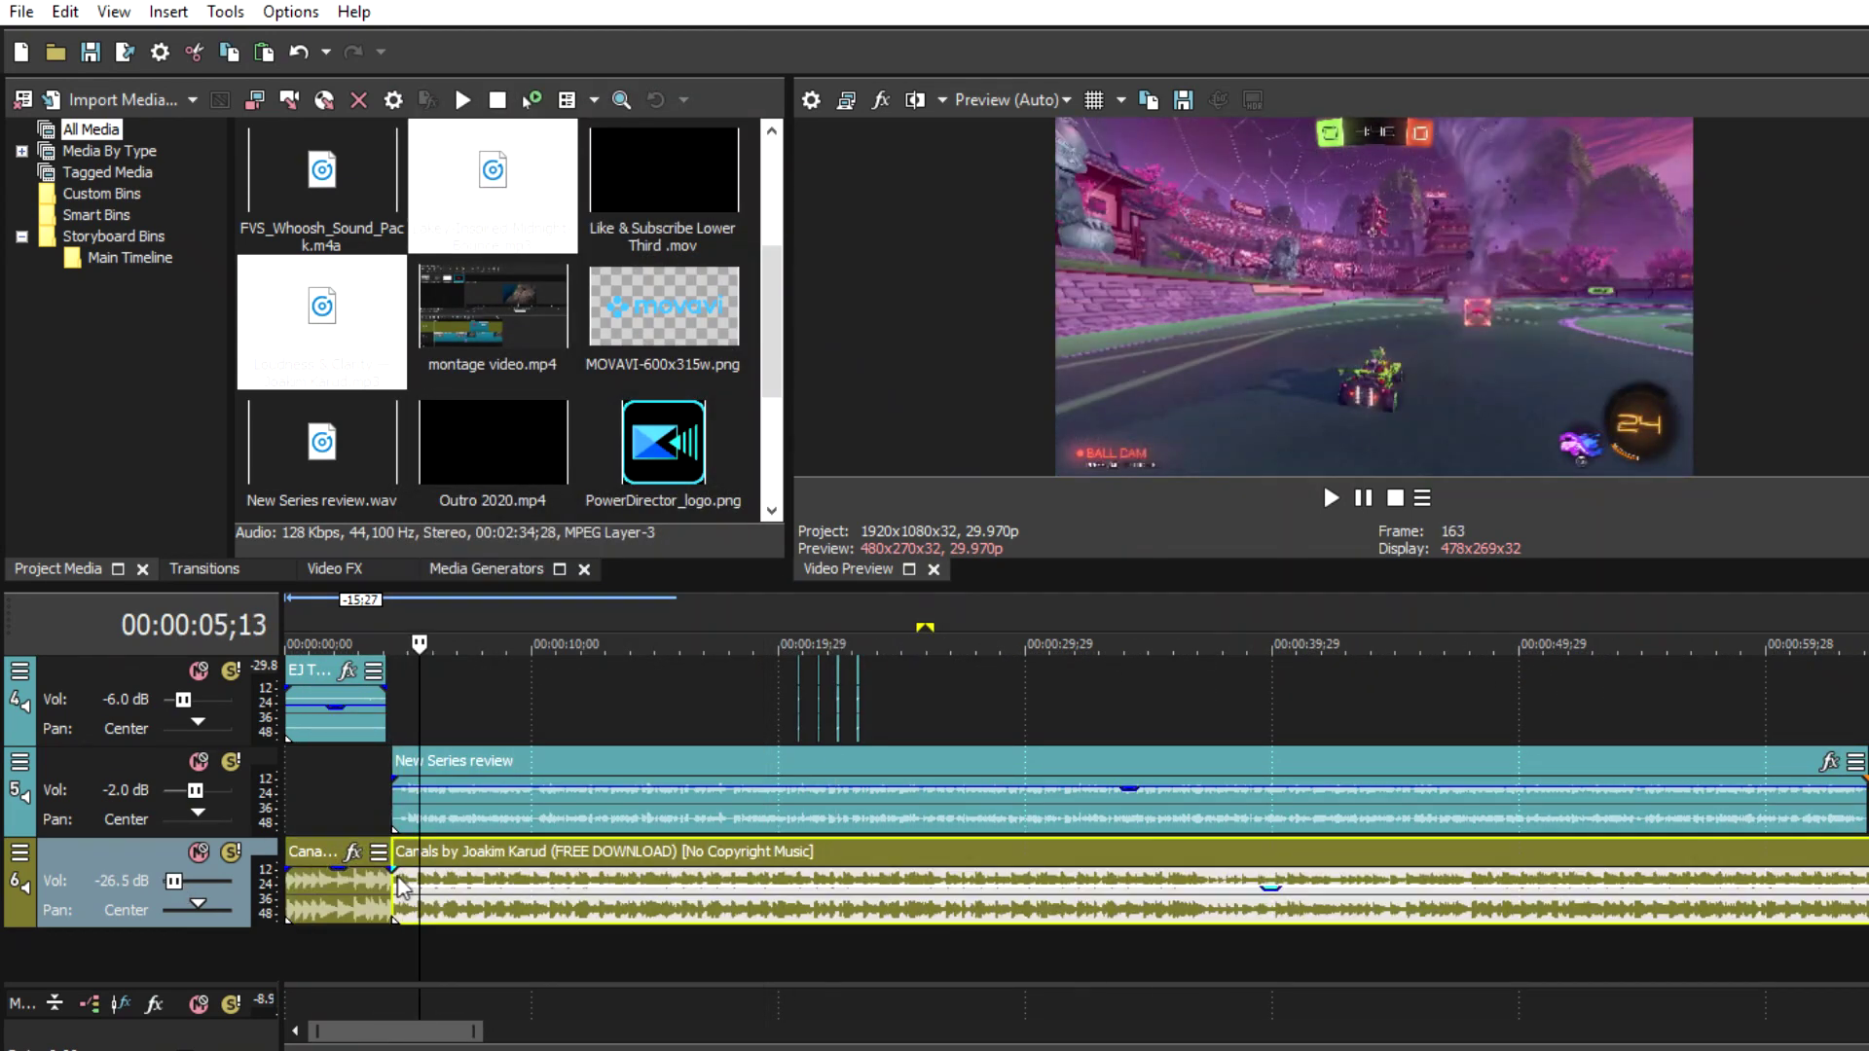
pyautogui.scroll(3, 406, 884)
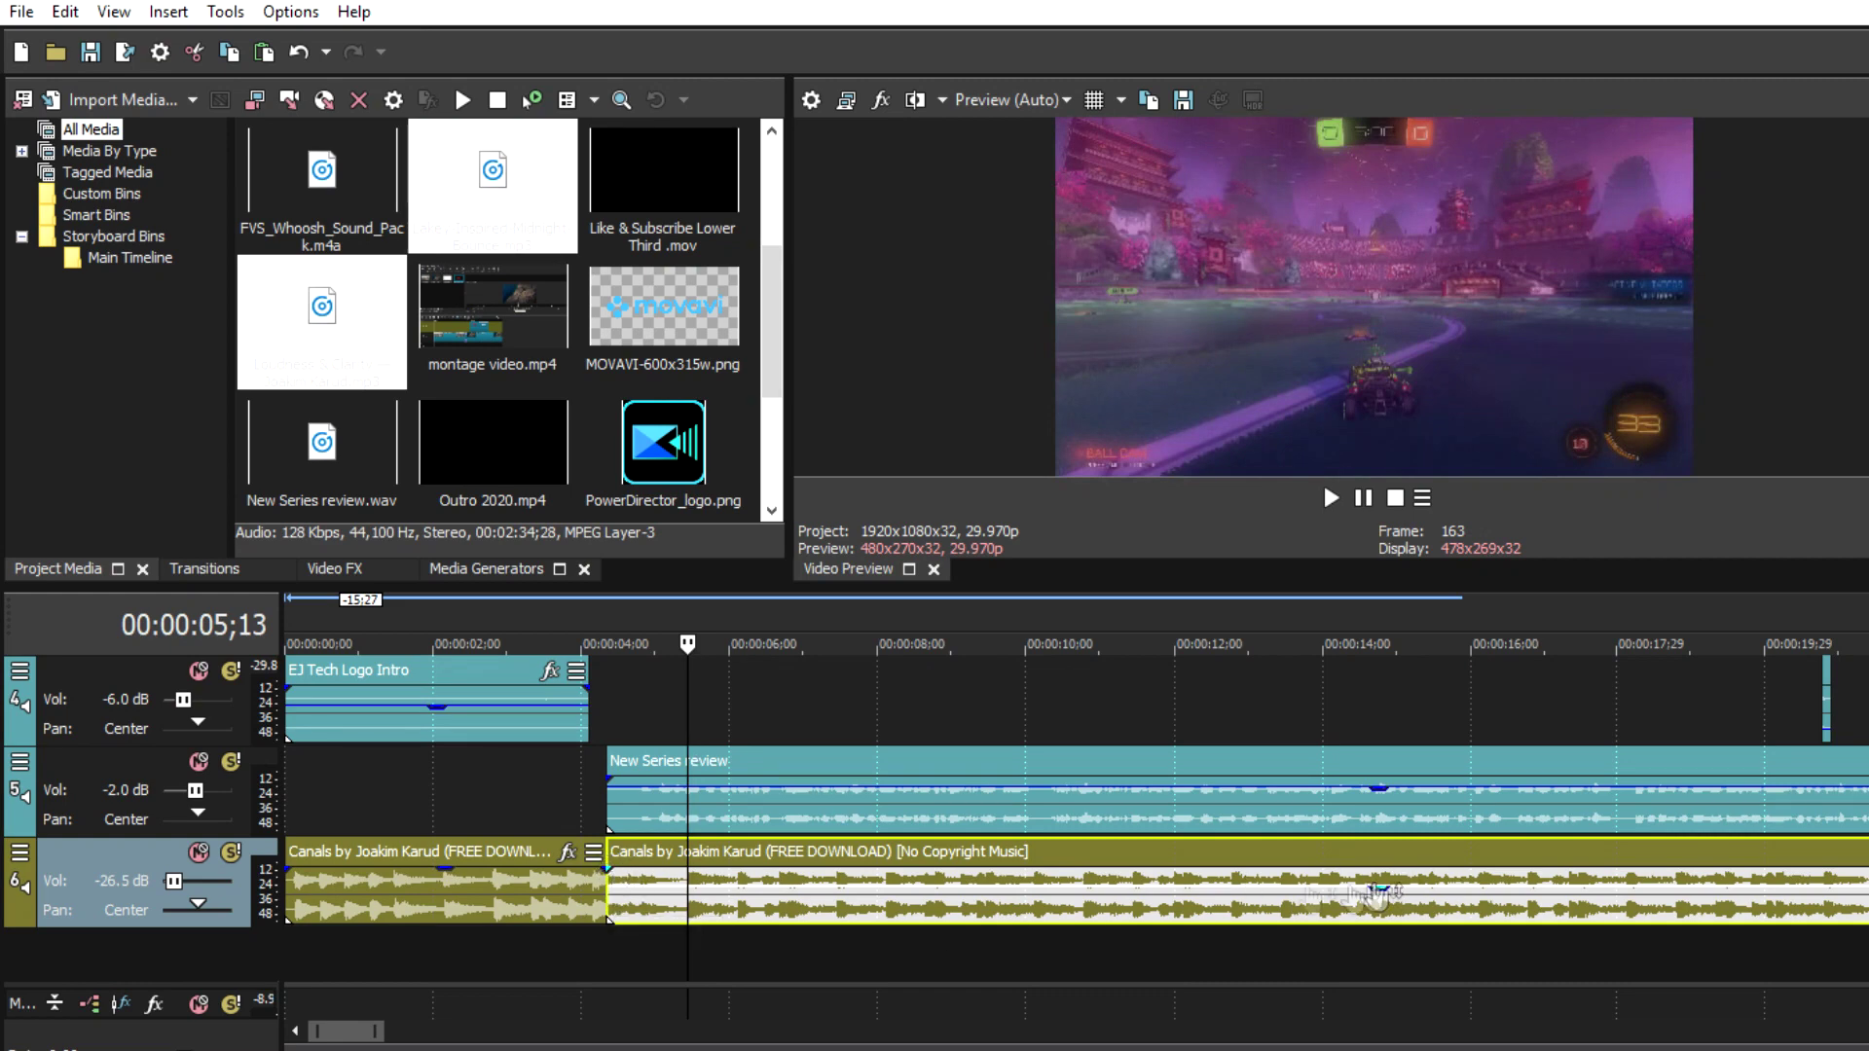
pyautogui.scroll(-5, 615, 882)
# Trim the Canals music to end with Outro 2020 and place the playhead at the outro start.
pyautogui.click(957, 819)
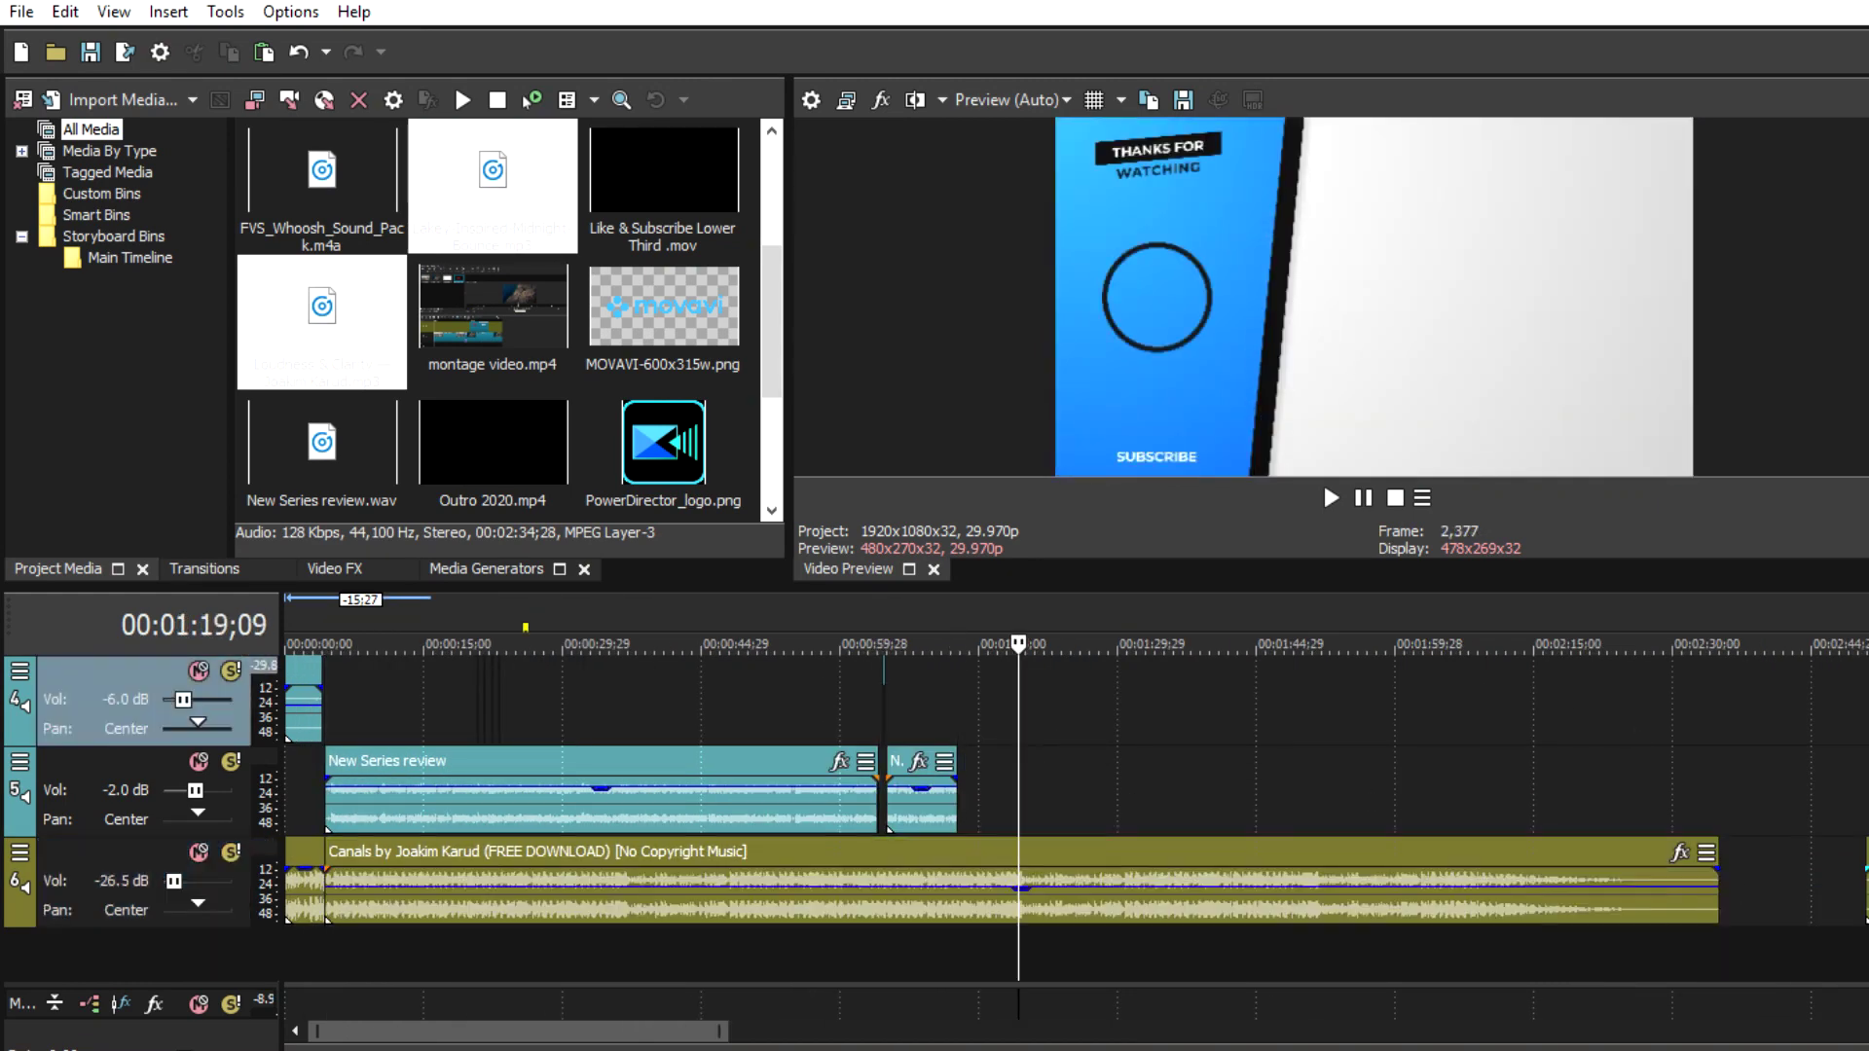
pyautogui.scroll(3, 876, 803)
pyautogui.scroll(-3, 876, 803)
pyautogui.click(1125, 818)
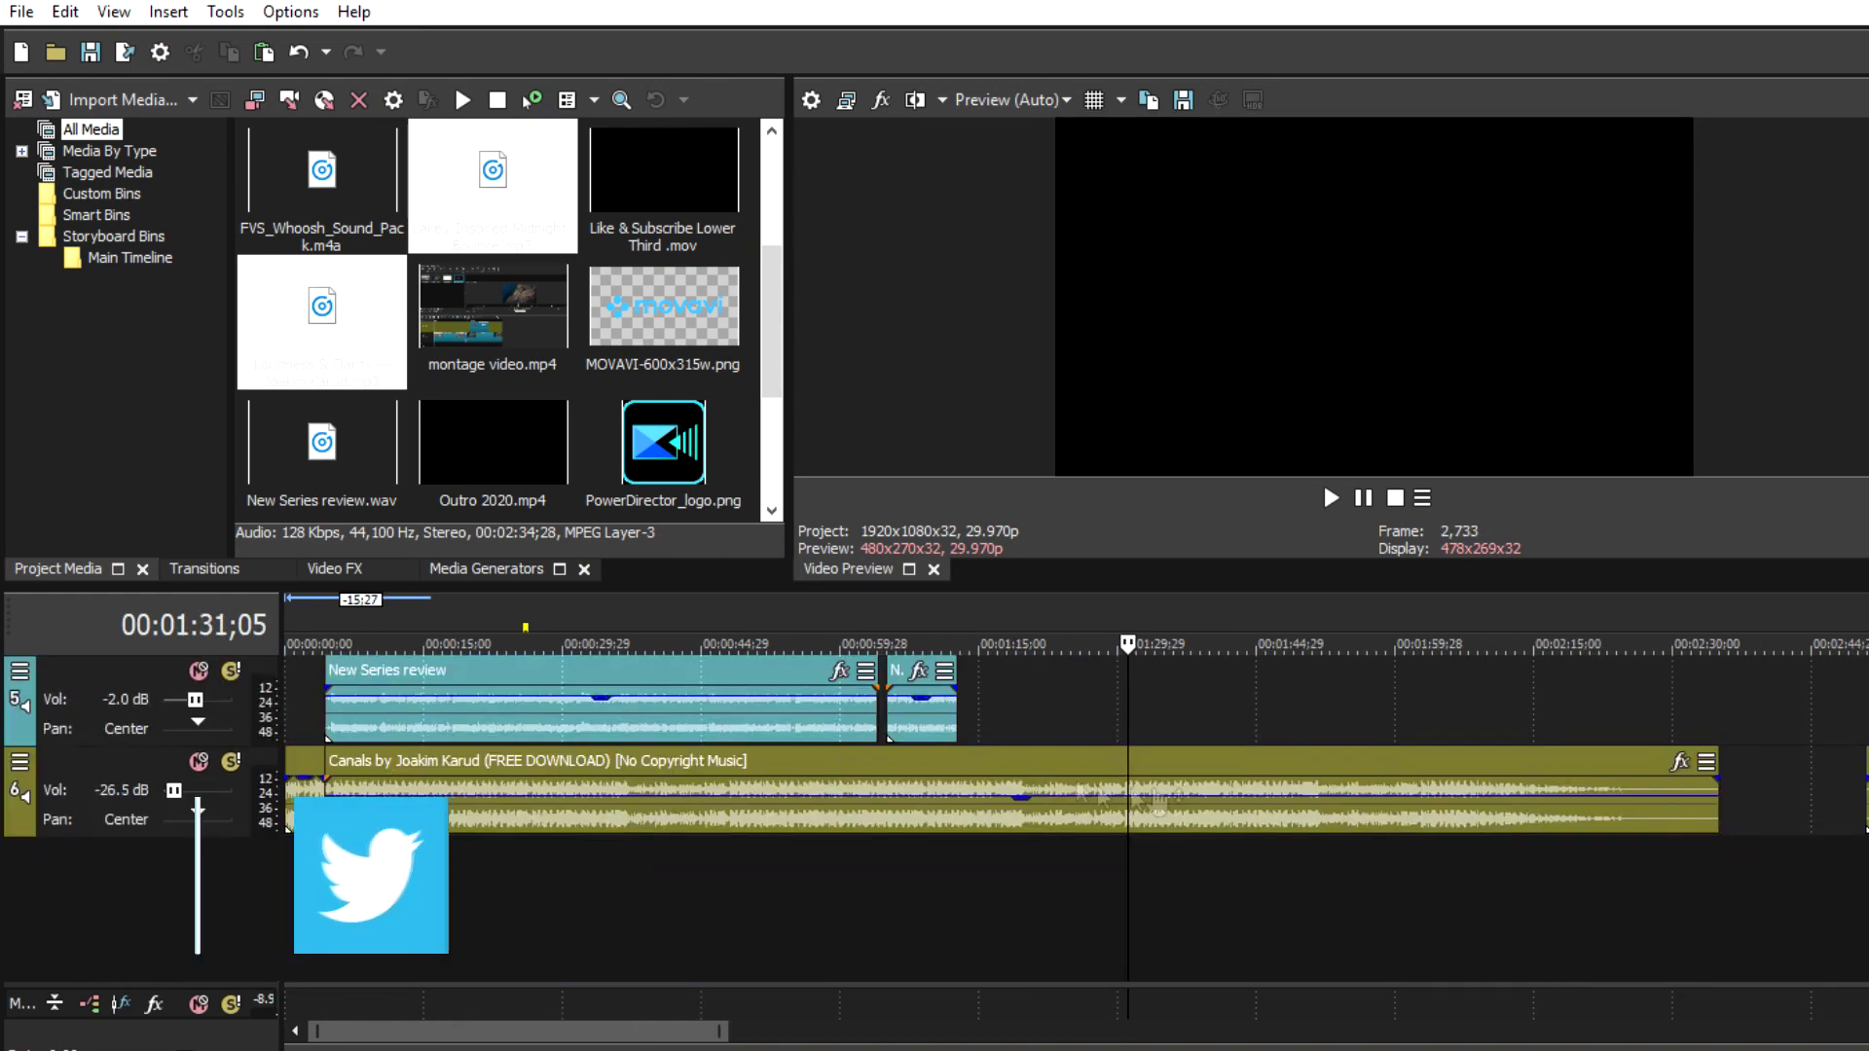
pyautogui.rightClick(1124, 790)
pyautogui.click(1596, 790)
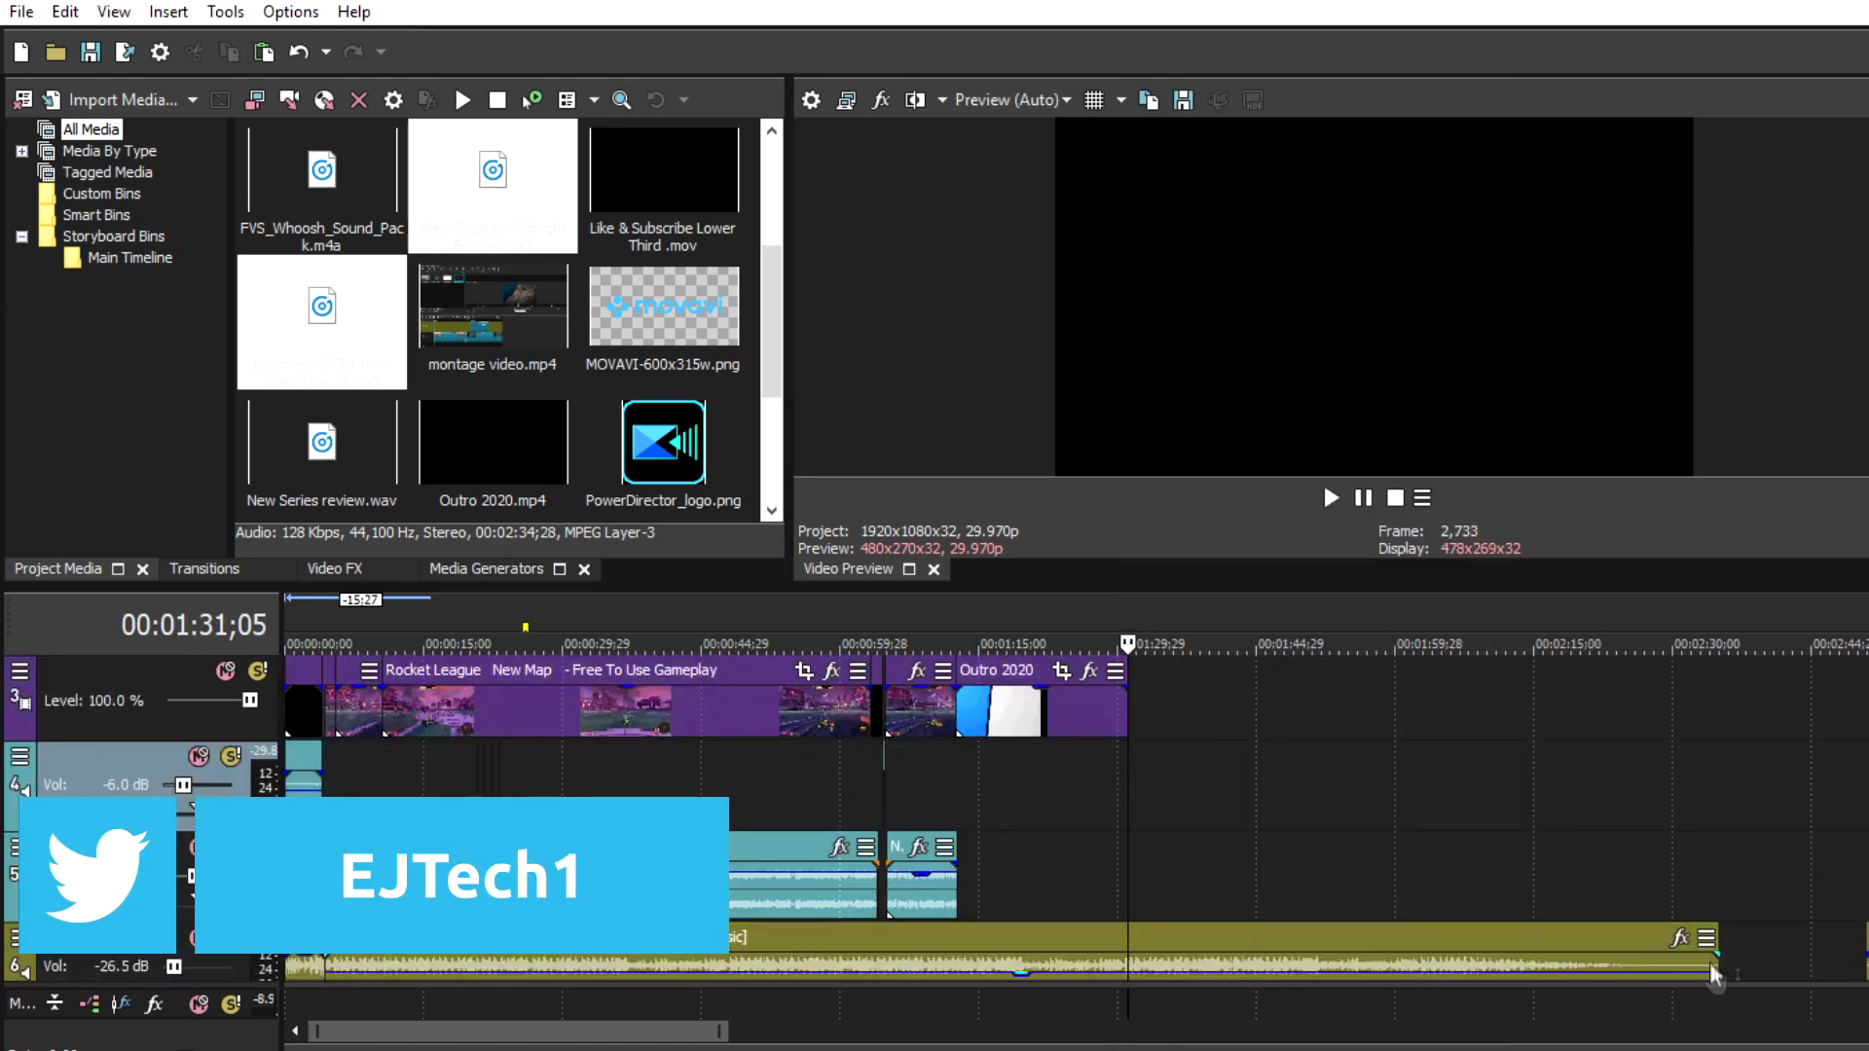
pyautogui.moveTo(1718, 796); pyautogui.dragTo(1128, 796)
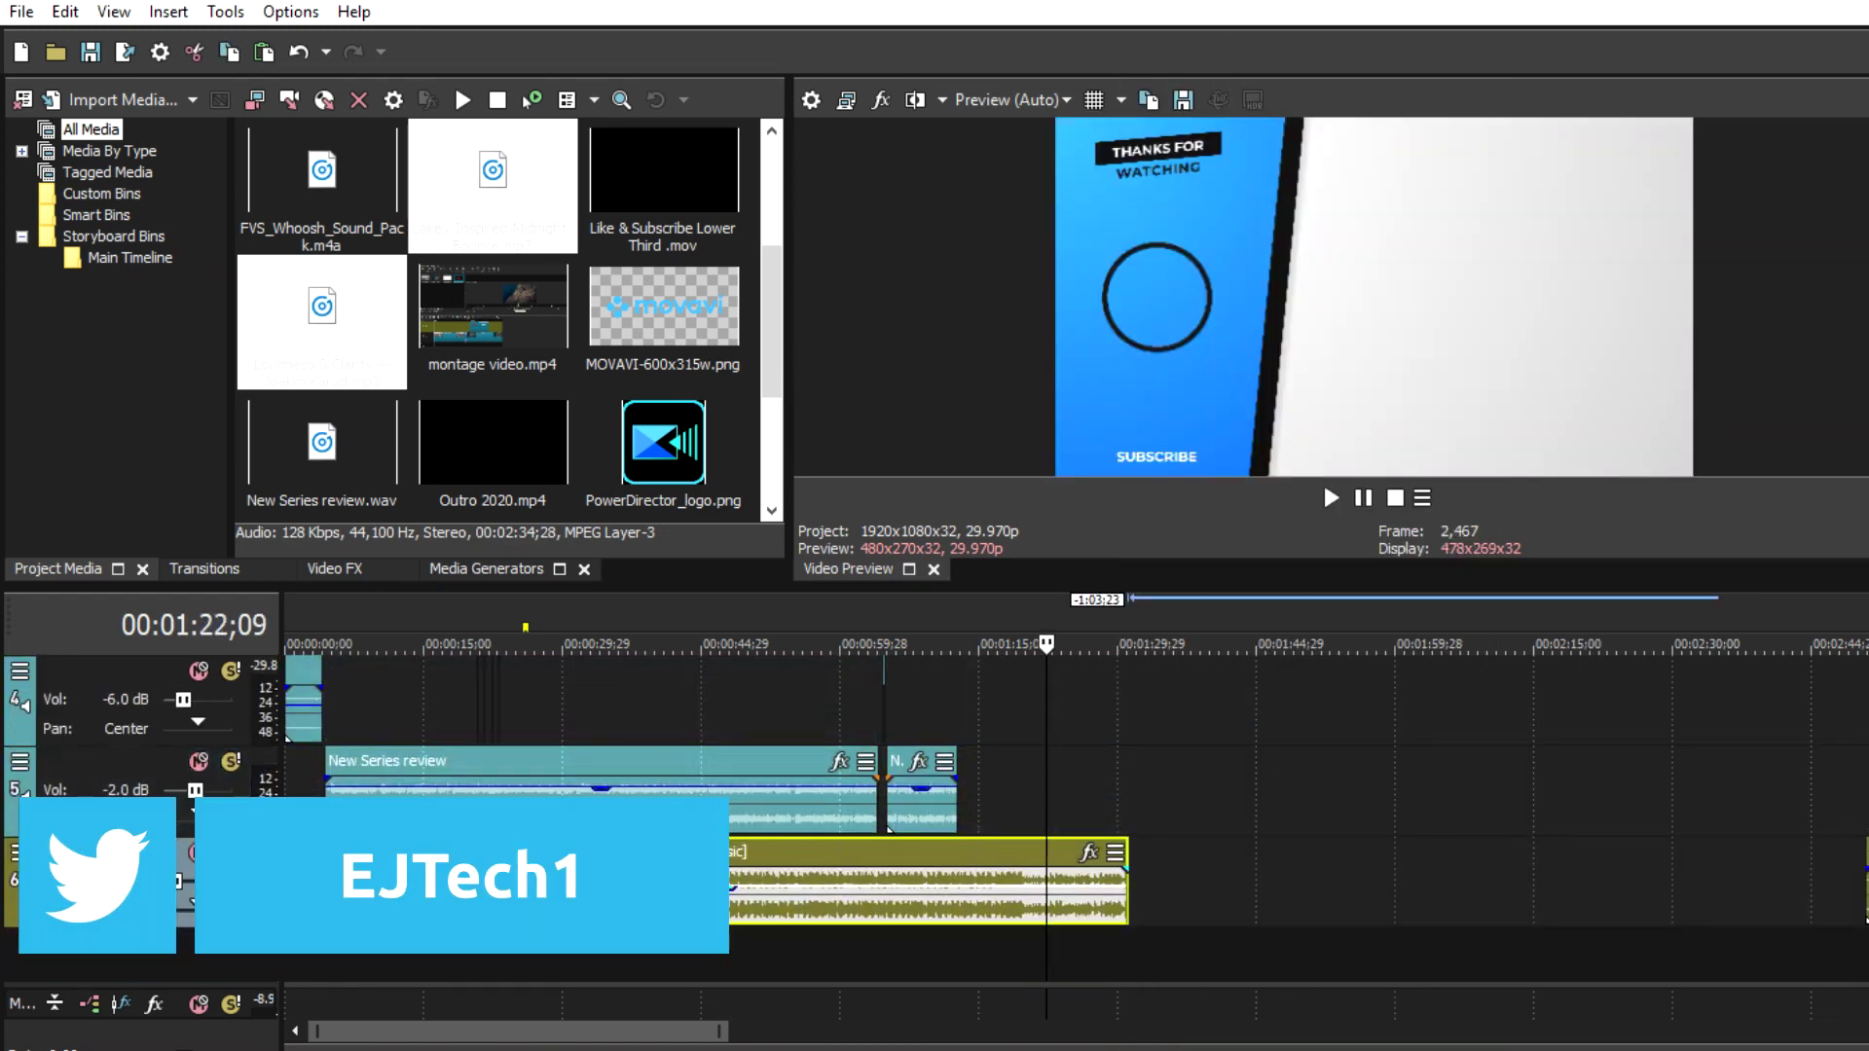
pyautogui.scroll(3, 877, 731)
pyautogui.click(953, 707)
pyautogui.rightClick(954, 708)
# Split the Canals music where Outro 2020 begins.
pyautogui.click(1020, 735)
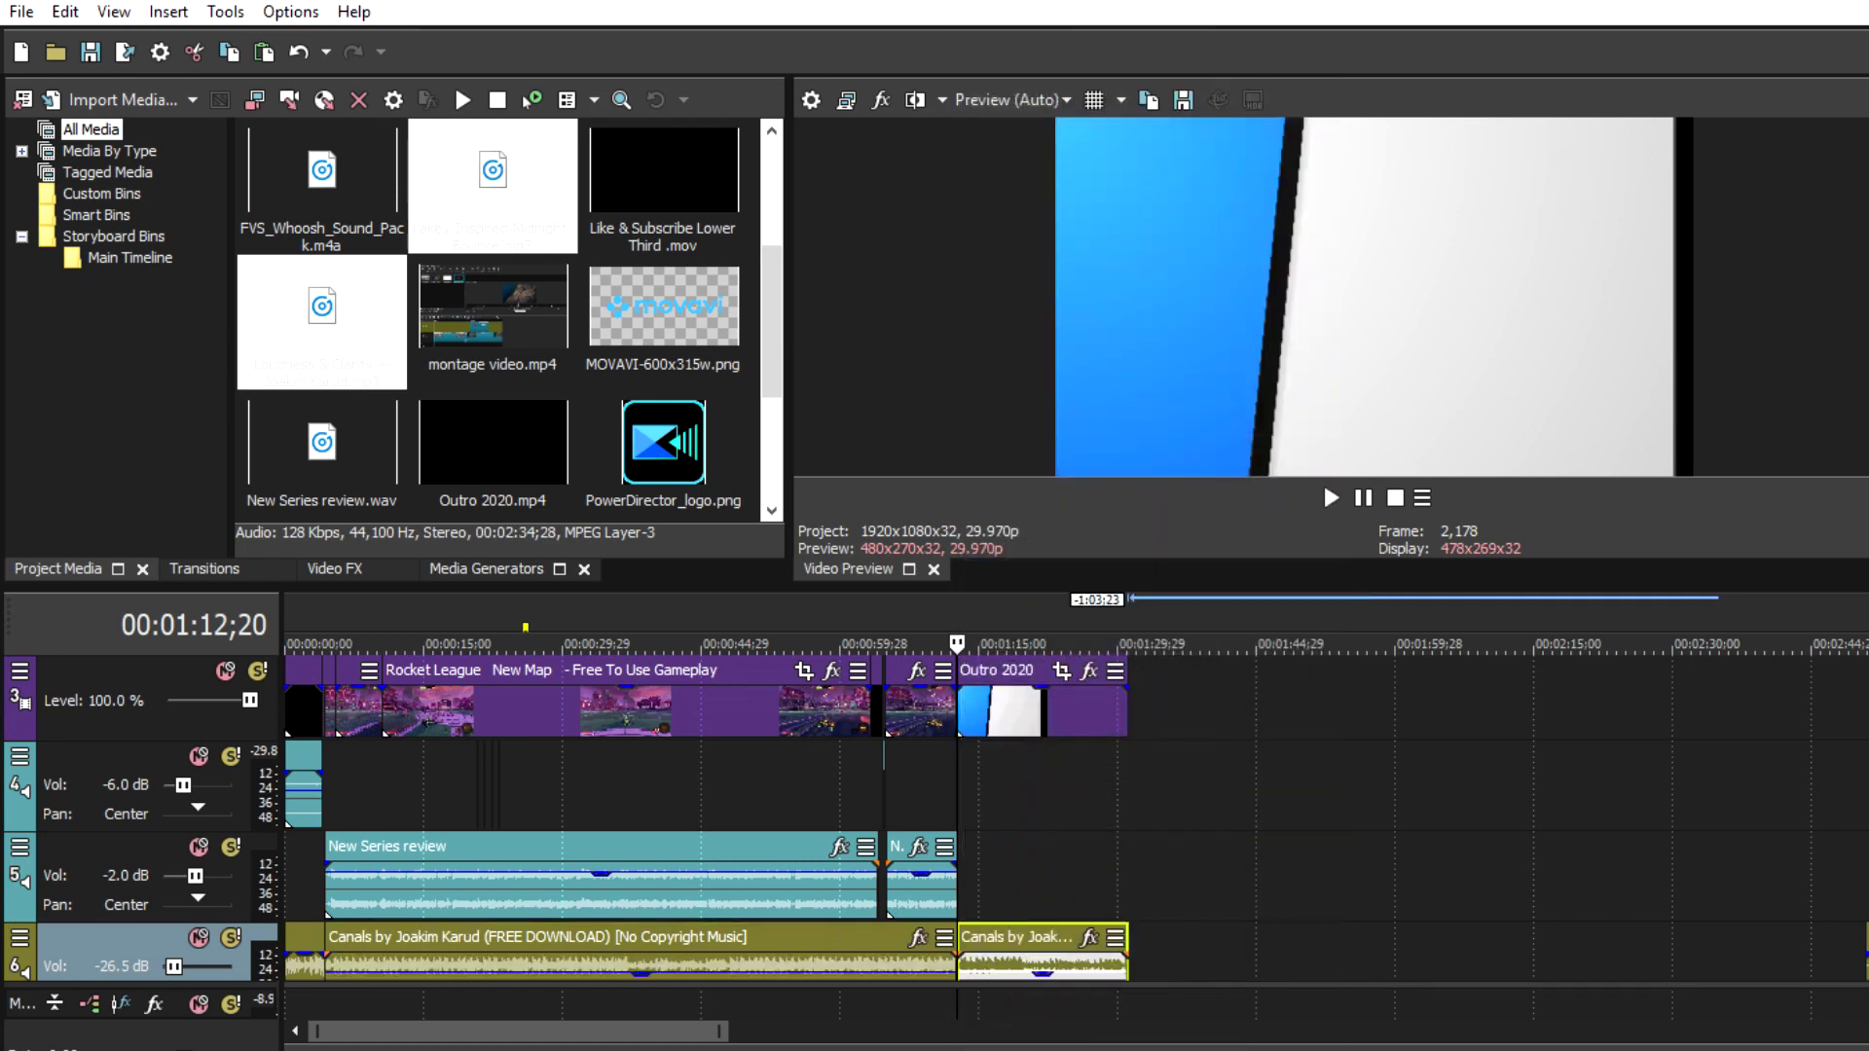
pyautogui.scroll(-3, 1028, 896)
pyautogui.rightClick(1095, 876)
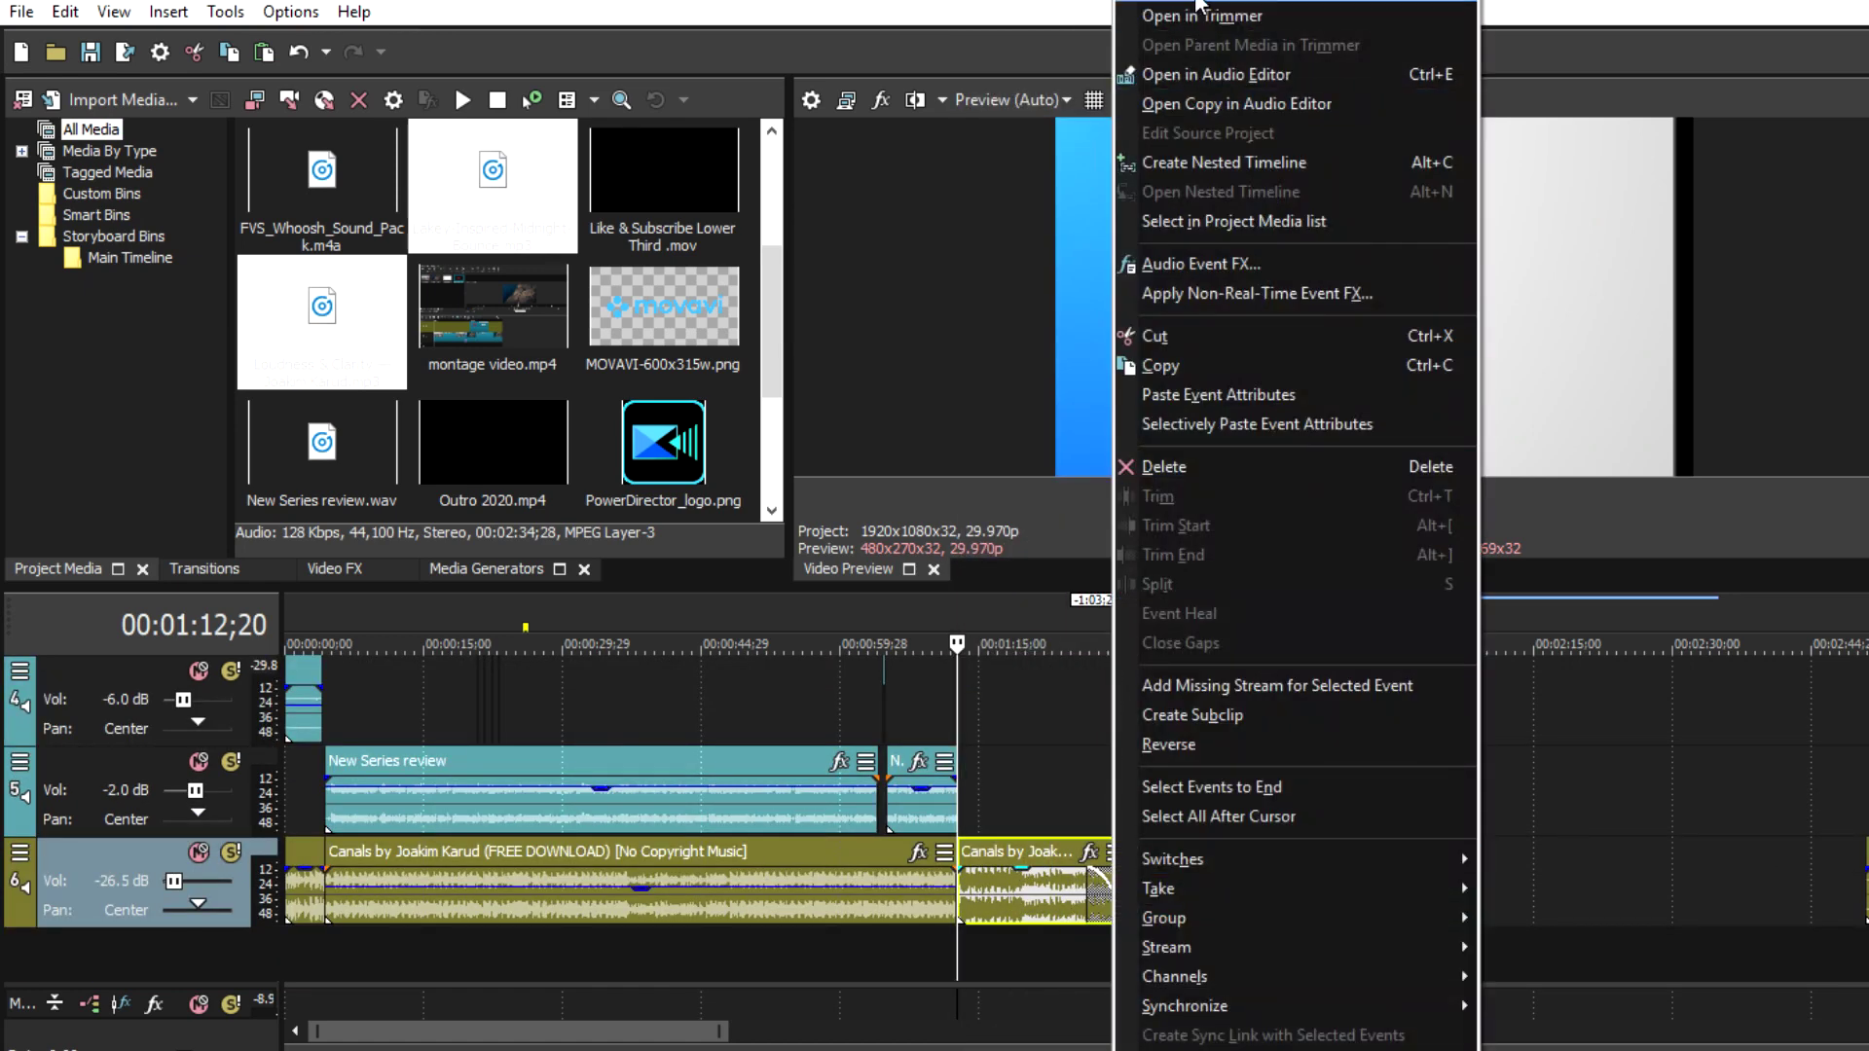
pyautogui.click(1183, 577)
pyautogui.scroll(3, 1071, 905)
pyautogui.scroll(-1, 1071, 925)
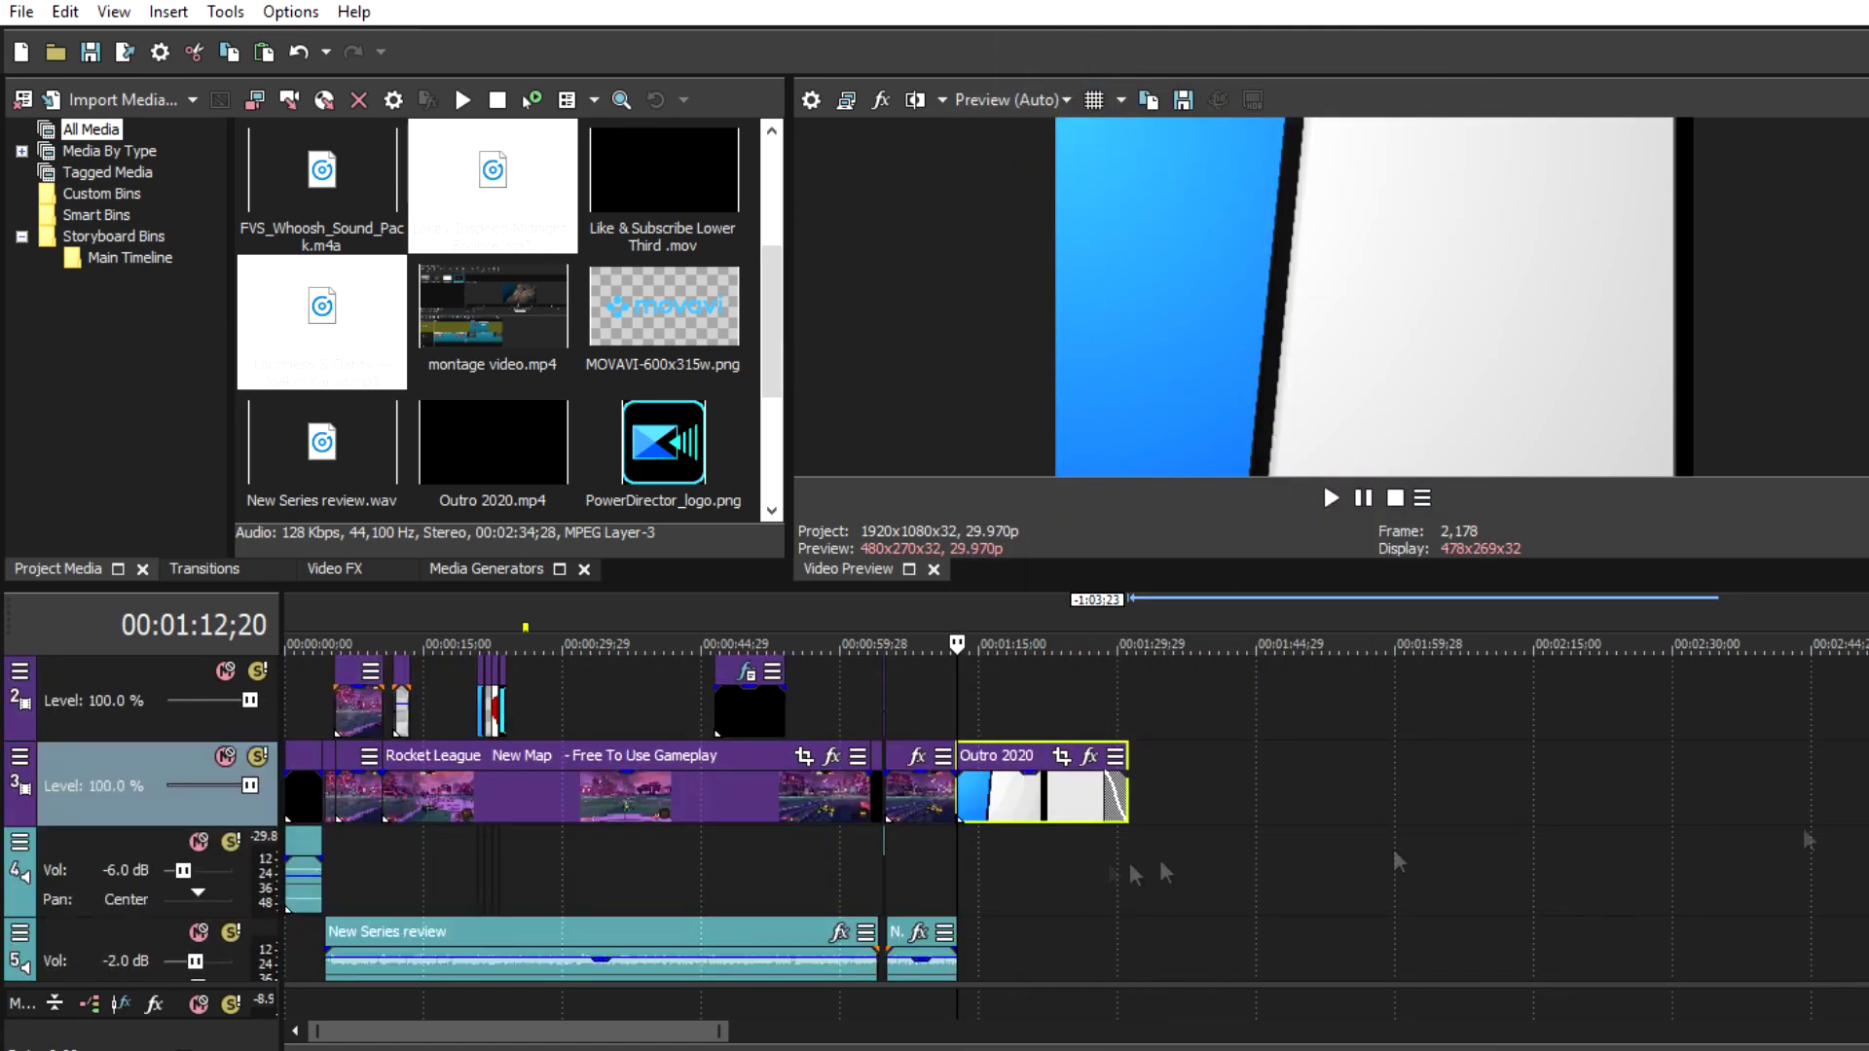
pyautogui.scroll(3, 871, 890)
pyautogui.scroll(-2, 1022, 876)
# Split the Canals music at about 1:04, in the New Series review gap.
pyautogui.click(1269, 819)
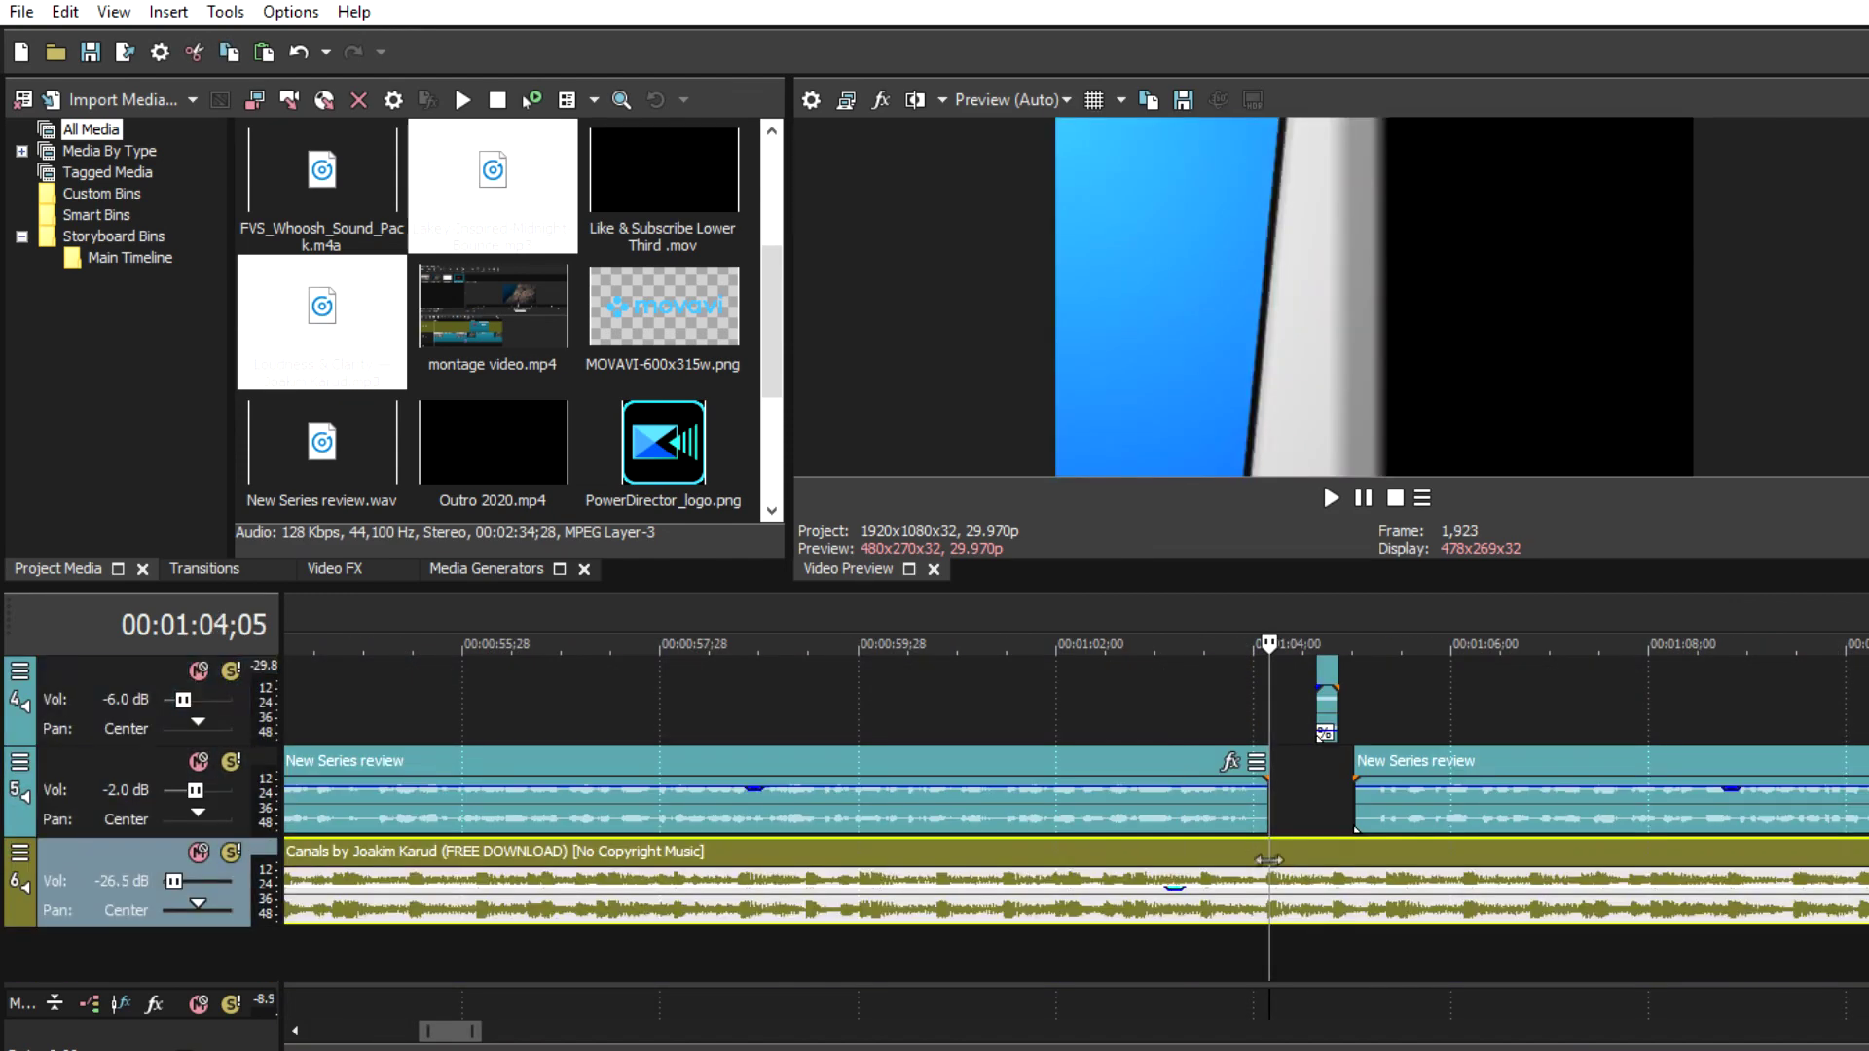
pyautogui.rightClick(1369, 876)
pyautogui.click(1402, 577)
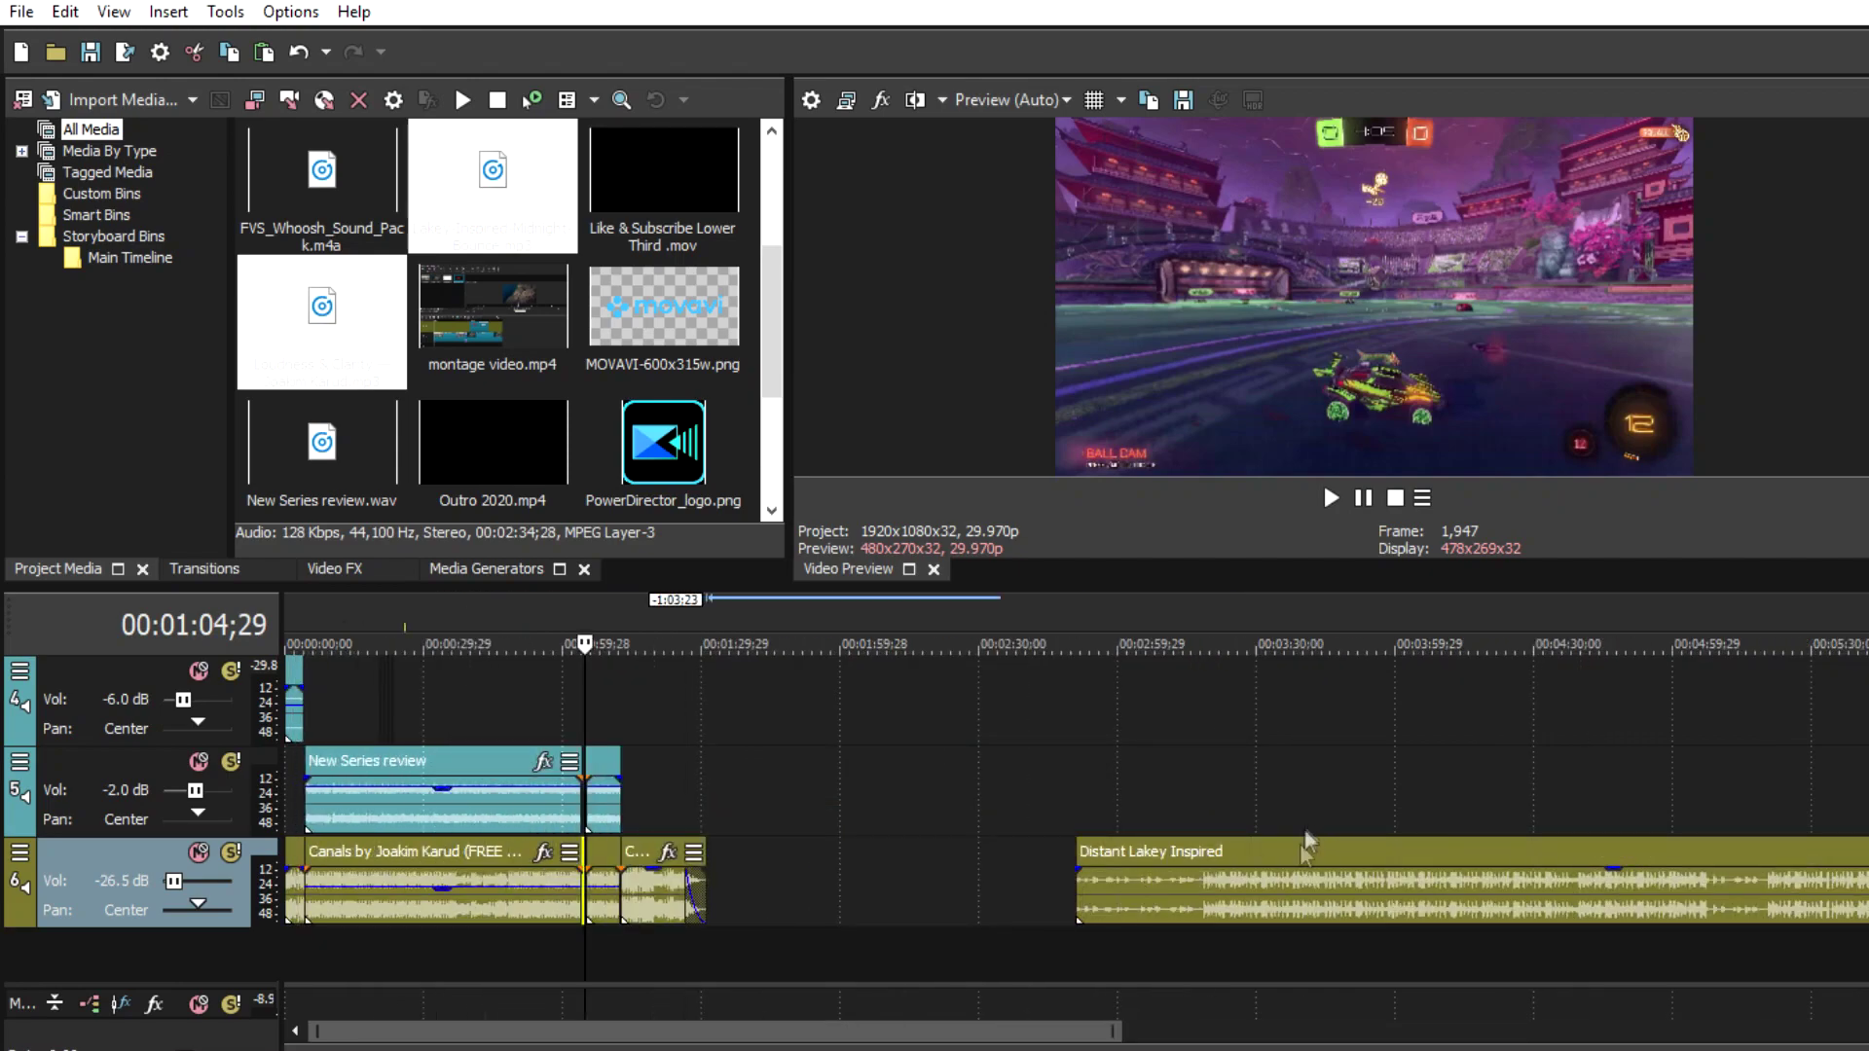
pyautogui.scroll(-3, 1304, 868)
pyautogui.scroll(3, 445, 936)
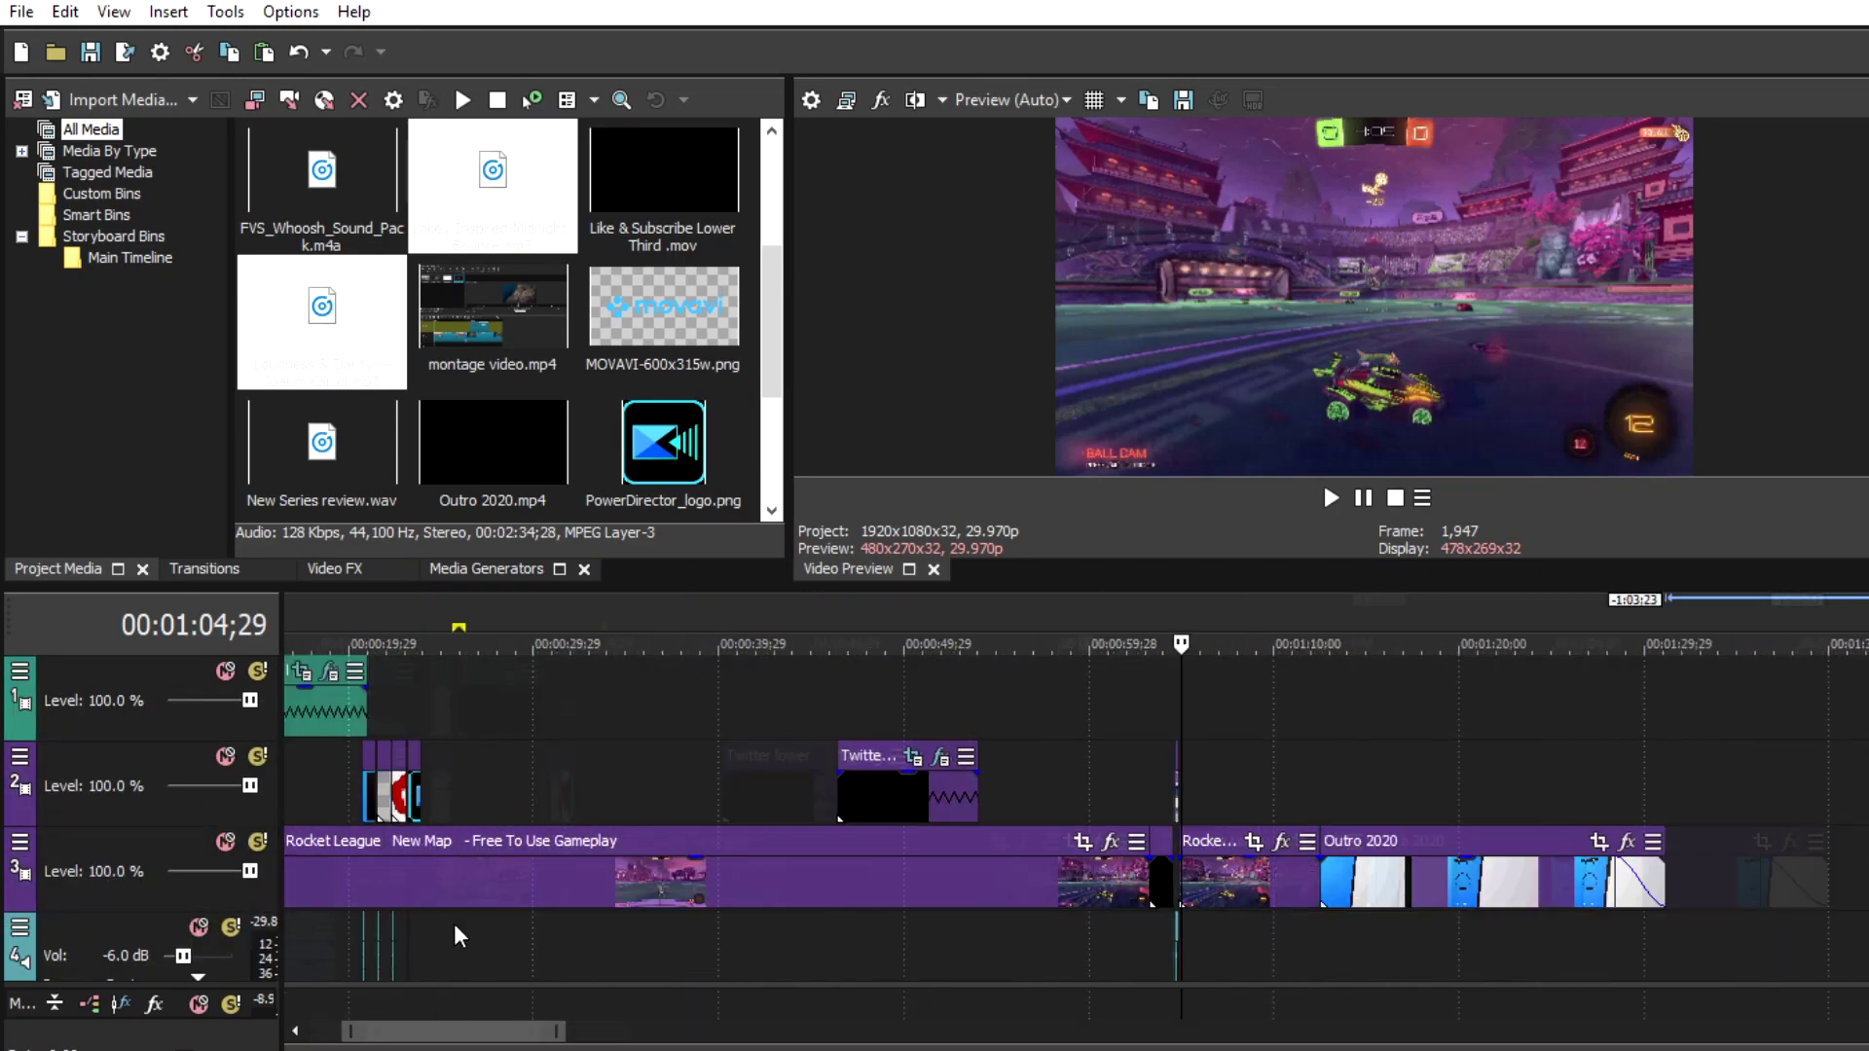